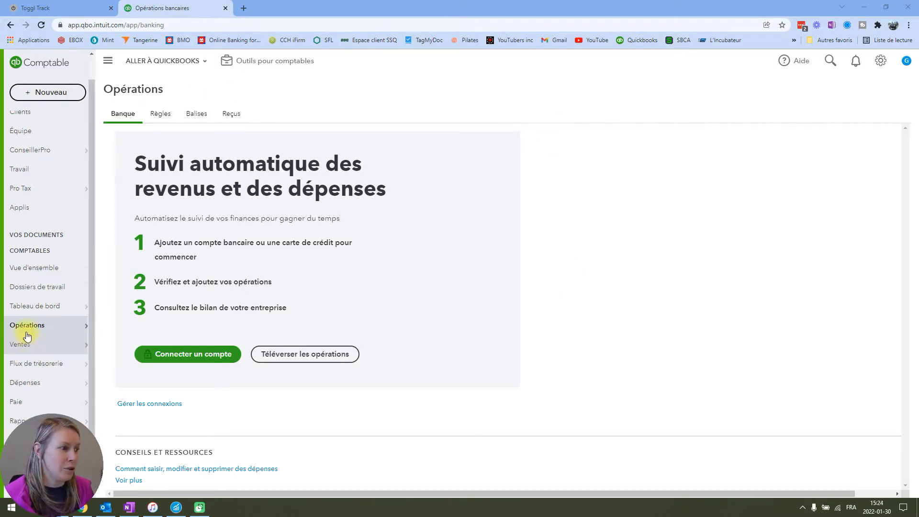
Start the bank connection for the 1060 Compte chèques BMO account and decline saving the login in LastPass
{"action": "mouse_move", "coordinate": [43, 325]}
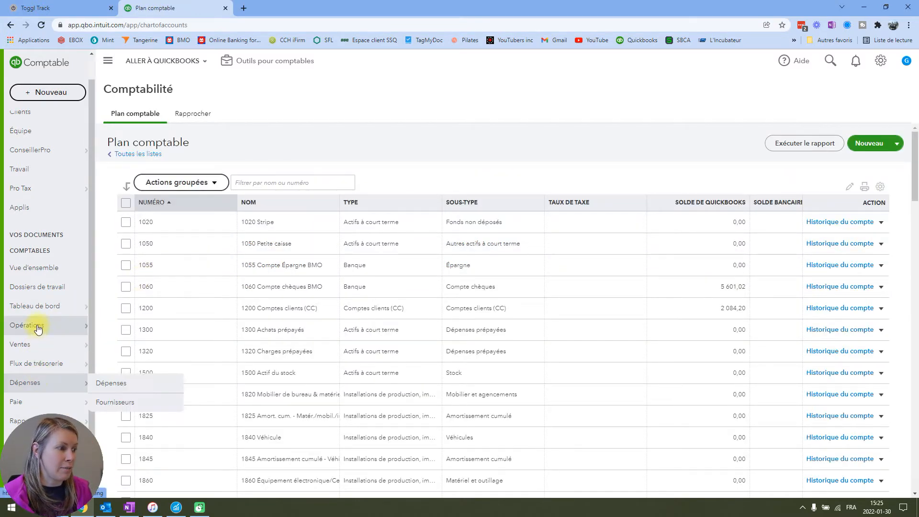
{"action": "mouse_move", "coordinate": [38, 329]}
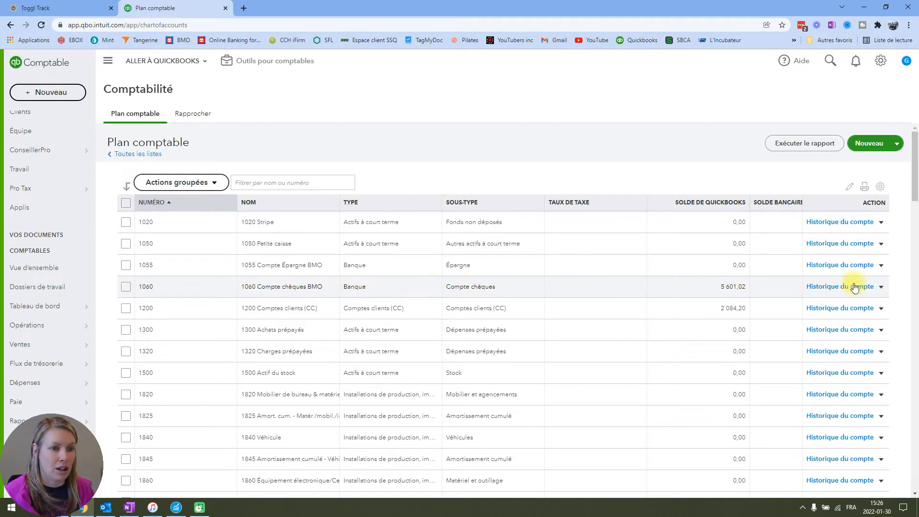
{"action": "left_click", "coordinate": [882, 287]}
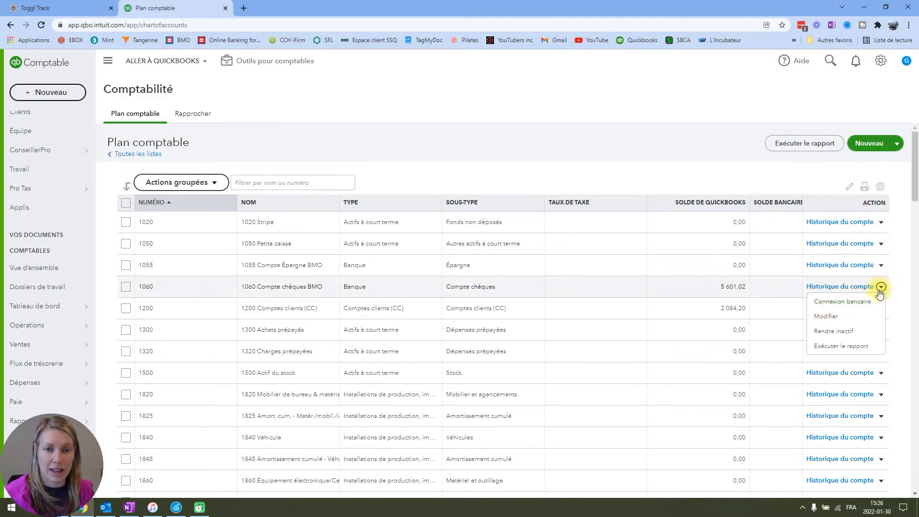
{"action": "left_click", "coordinate": [844, 301]}
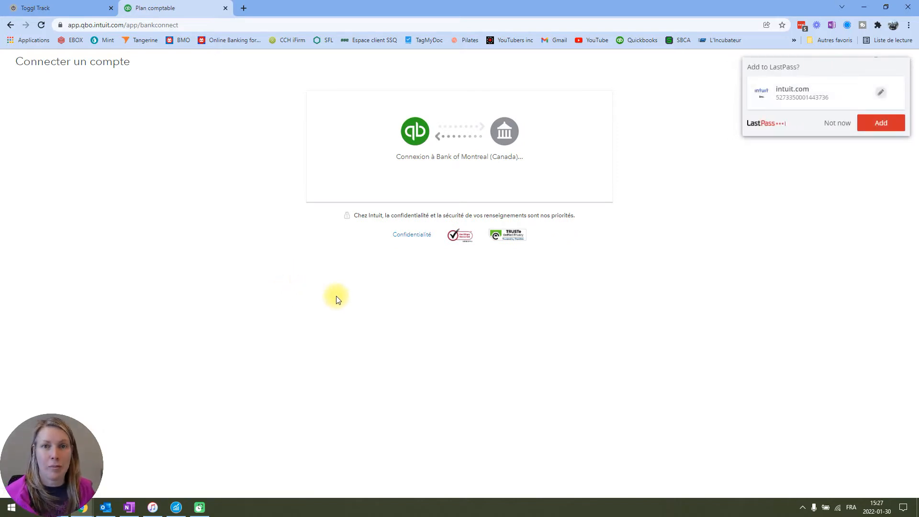
{"action": "left_click", "coordinate": [835, 123]}
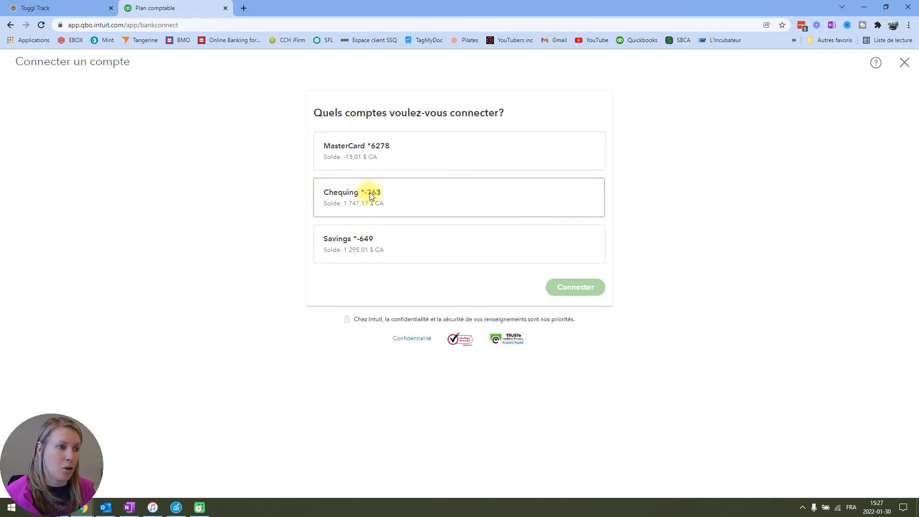
Select the Chequing bank account for connection and link it to 1060 Compte chèques BMO
{"action": "left_click", "coordinate": [349, 193]}
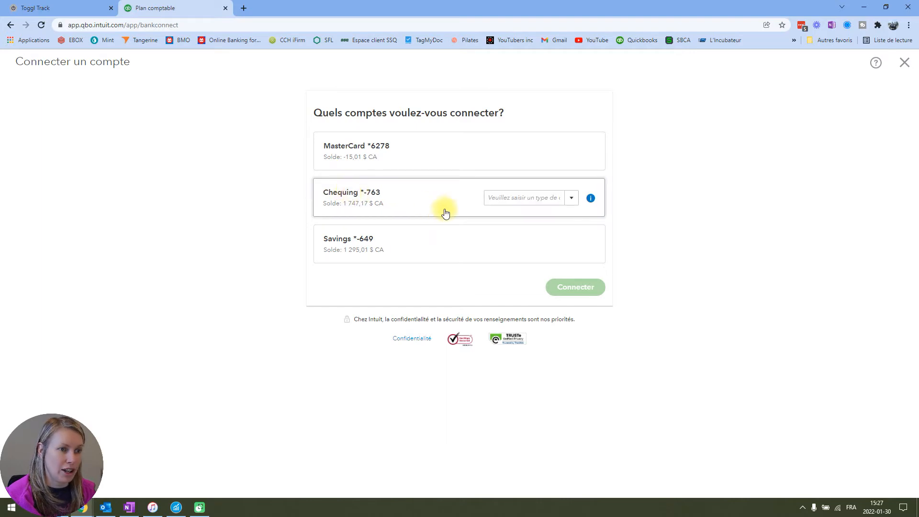
{"action": "left_click", "coordinate": [572, 198]}
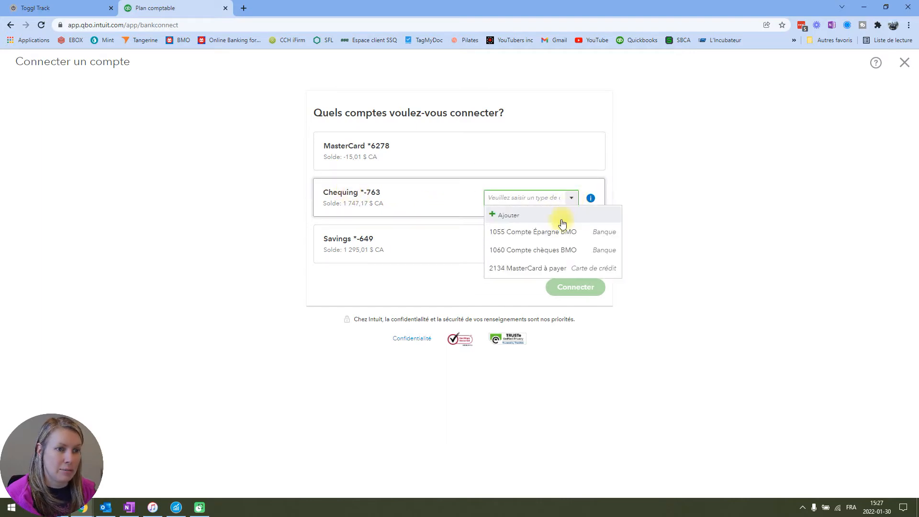
{"action": "left_click", "coordinate": [544, 254]}
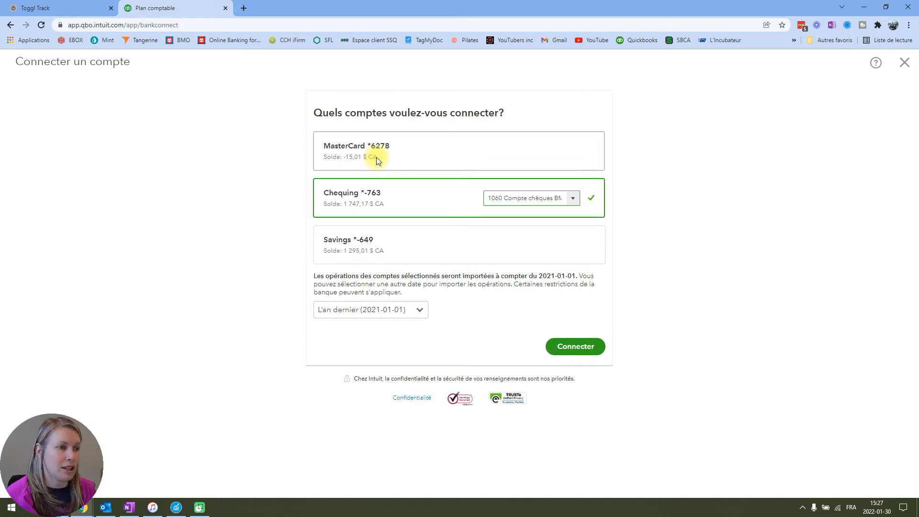
Link the Savings bank account to 1055 Compte Épargne BMO and connect both accounts, importing transactions from Ce mois-ci (2022-01-01)
{"action": "left_click", "coordinate": [400, 248]}
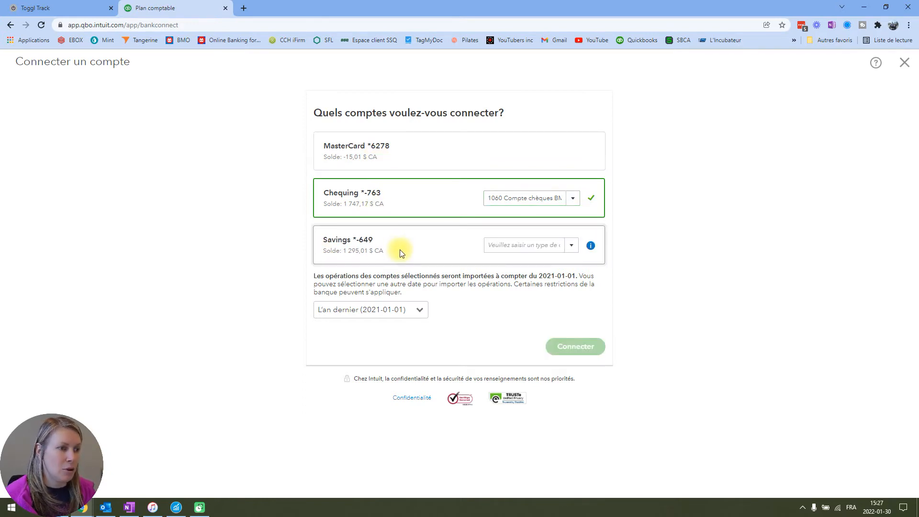
{"action": "left_click", "coordinate": [571, 248]}
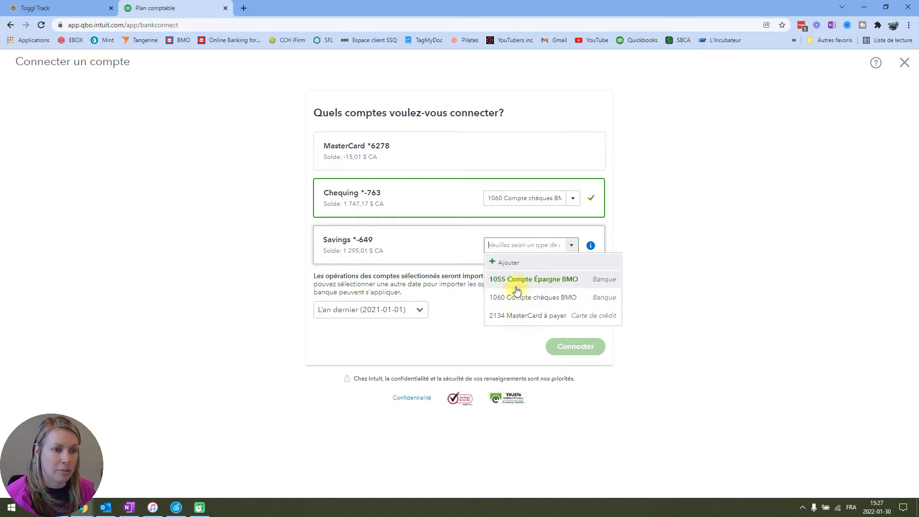
{"action": "left_click", "coordinate": [549, 282]}
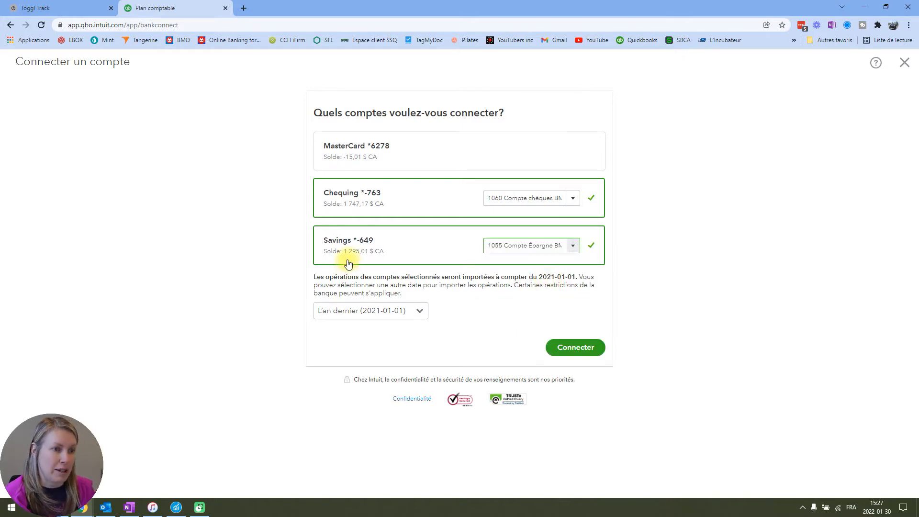
{"action": "left_click", "coordinate": [571, 246]}
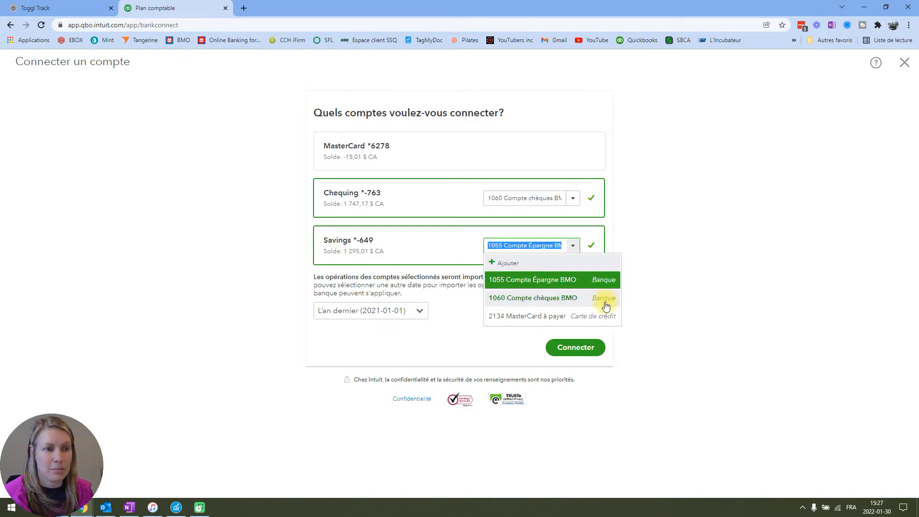
{"action": "left_click", "coordinate": [445, 229]}
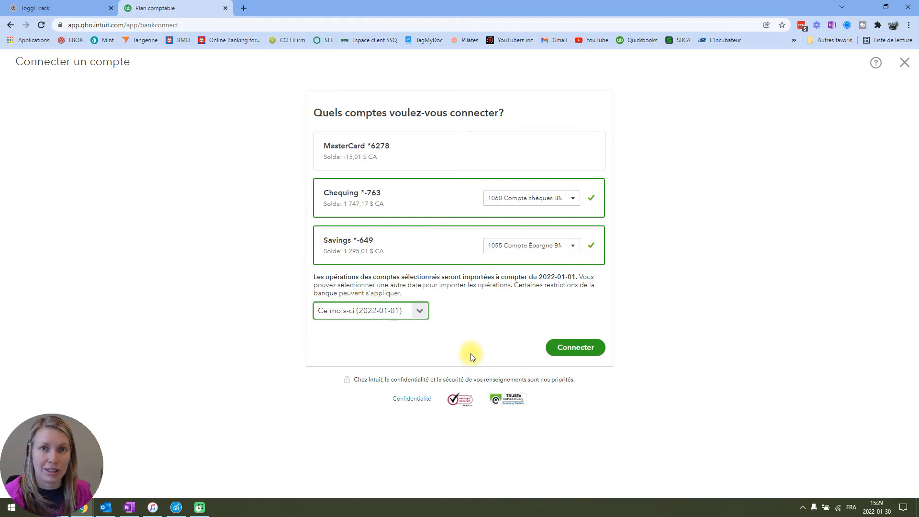
{"action": "left_click", "coordinate": [573, 352]}
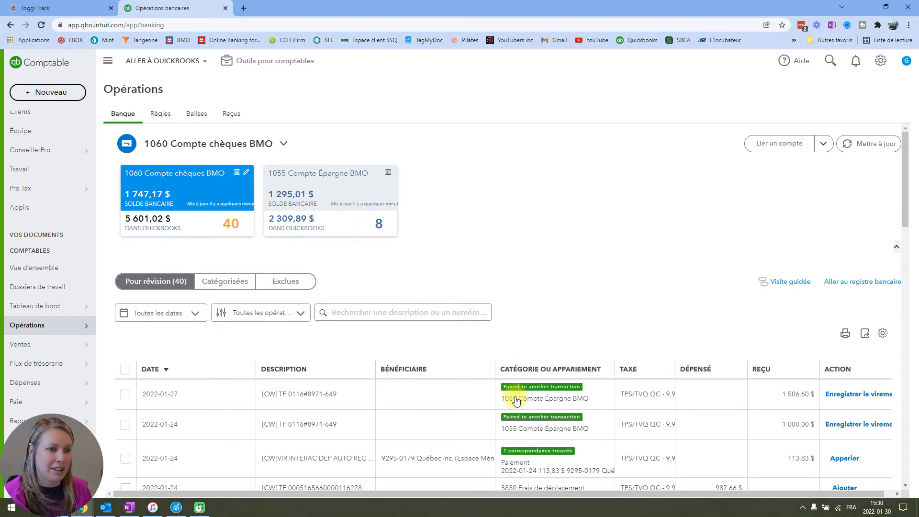
Look through the imported transactions awaiting review in 1060 Compte chèques BMO
{"action": "scroll", "coordinate": [404, 388], "scroll_direction": "down", "scroll_amount": 15}
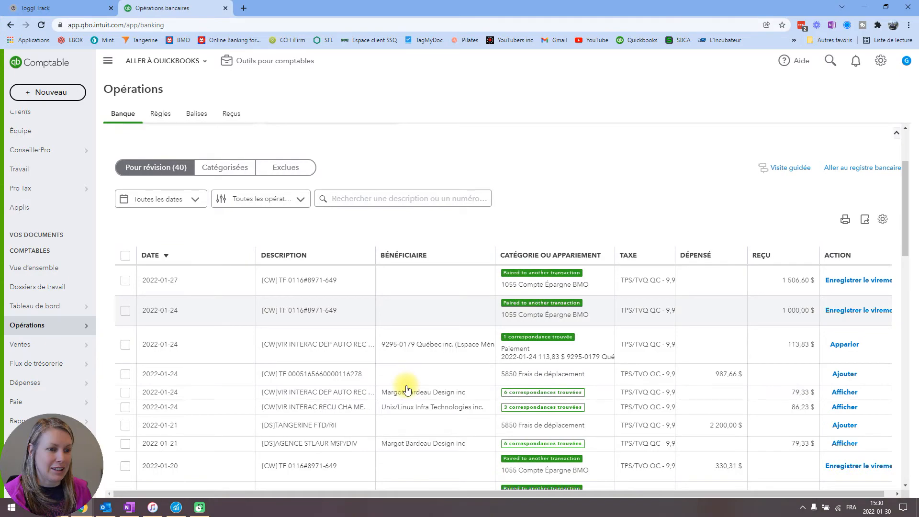
{"action": "scroll", "coordinate": [402, 406], "scroll_direction": "down", "scroll_amount": 5}
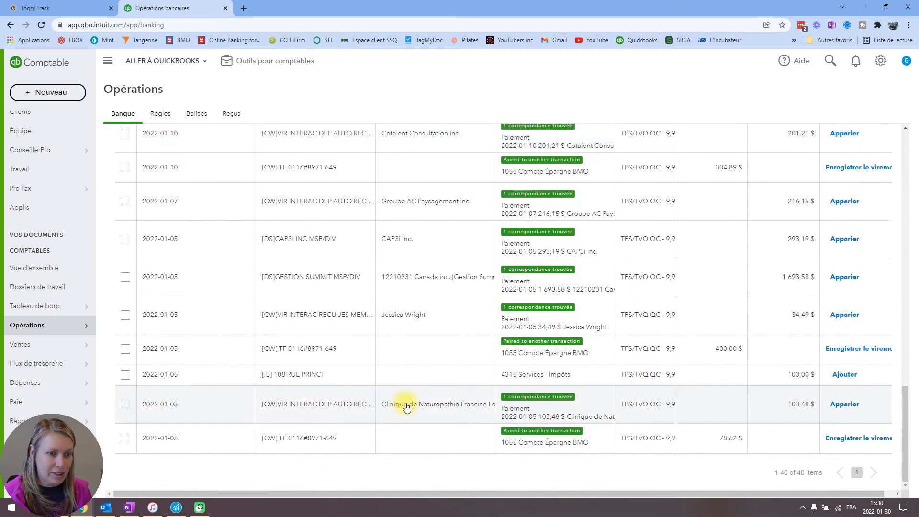
{"action": "scroll", "coordinate": [406, 406], "scroll_direction": "up", "scroll_amount": 7}
{"action": "scroll", "coordinate": [406, 406], "scroll_direction": "up", "scroll_amount": 10}
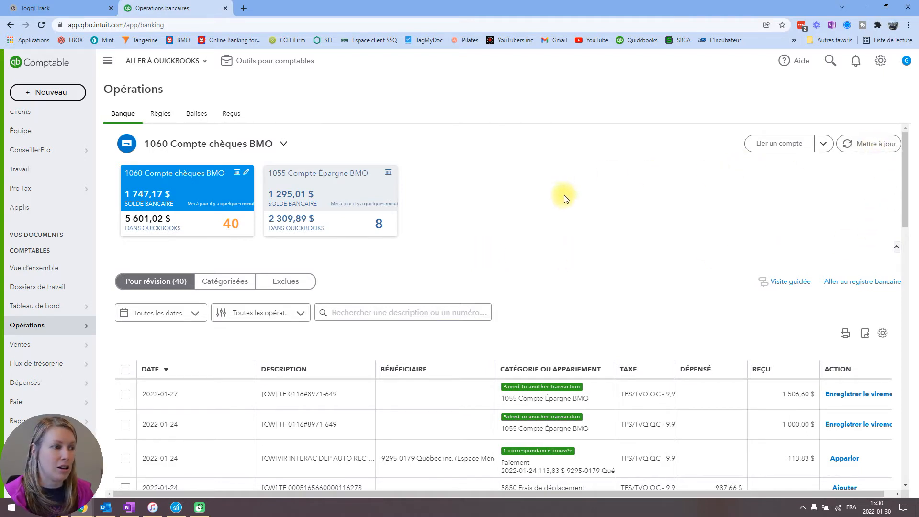
Examine the options for updating, linking an account and uploading from a file, as well as the list of banking rules
{"action": "left_click", "coordinate": [871, 145]}
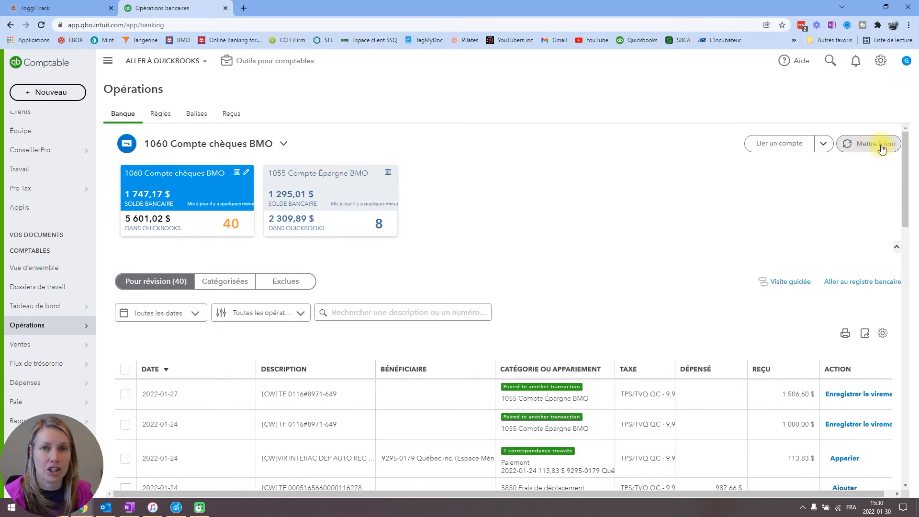
{"action": "left_click", "coordinate": [770, 149]}
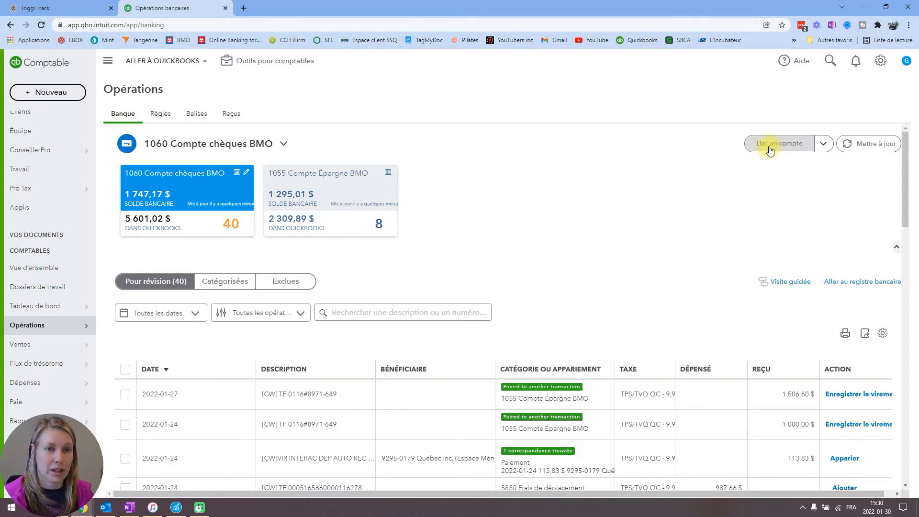
{"action": "left_click", "coordinate": [823, 143]}
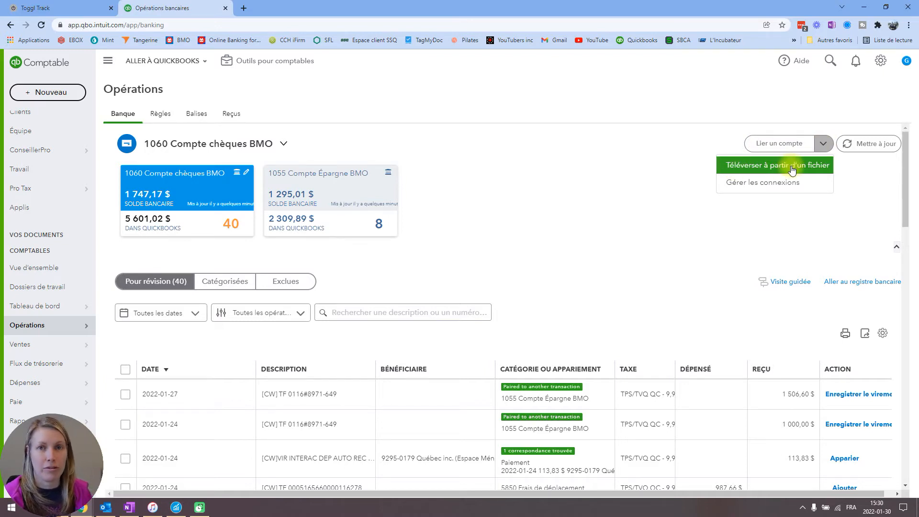
{"action": "left_click", "coordinate": [678, 162]}
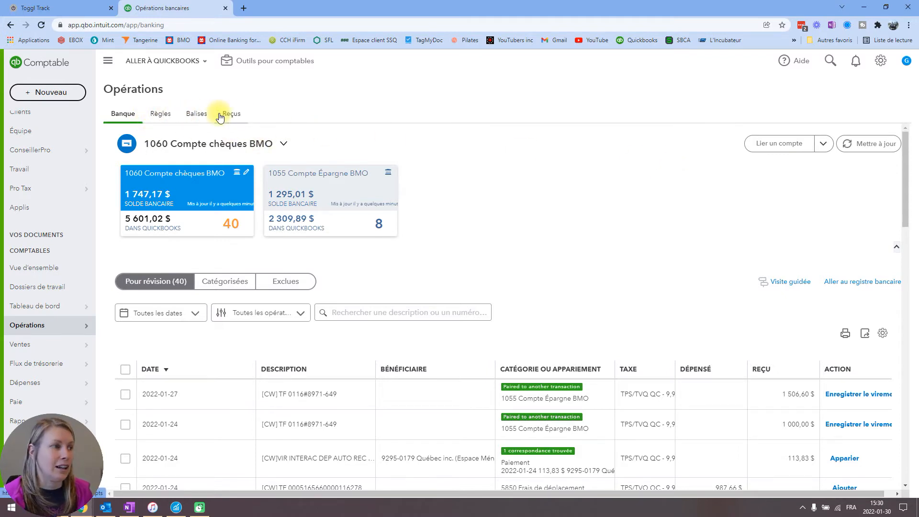
{"action": "left_click", "coordinate": [160, 114]}
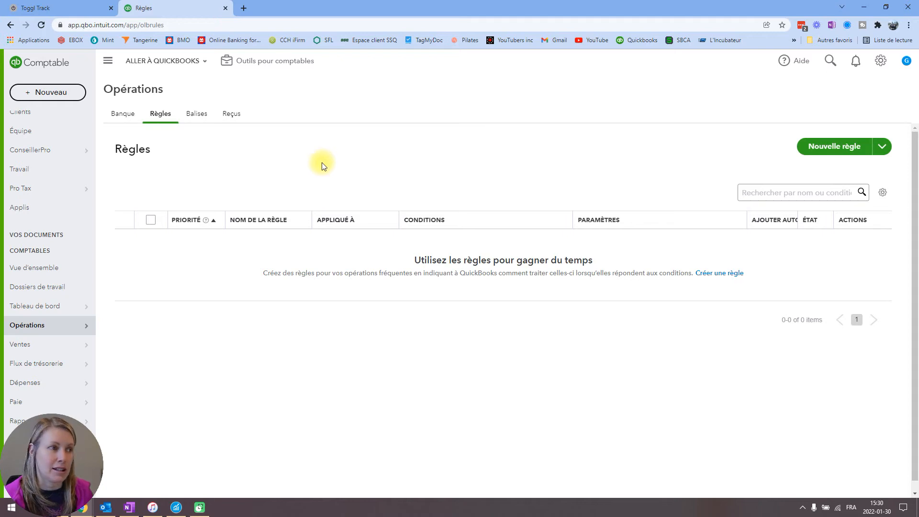
{"action": "left_click", "coordinate": [121, 113]}
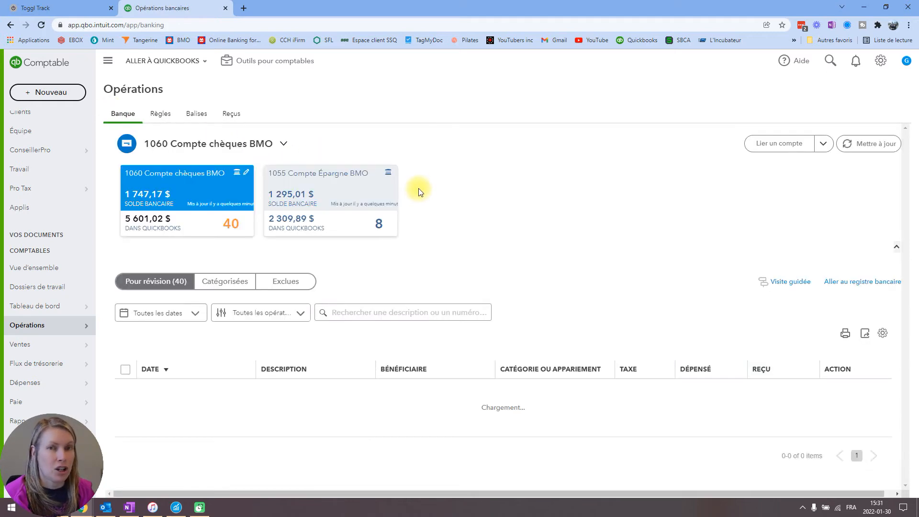
Start a rule named "Virements" from the 78,62 $ transaction of 2022-01-05 in 1055 Compte Épargne BMO
{"action": "left_click", "coordinate": [335, 180]}
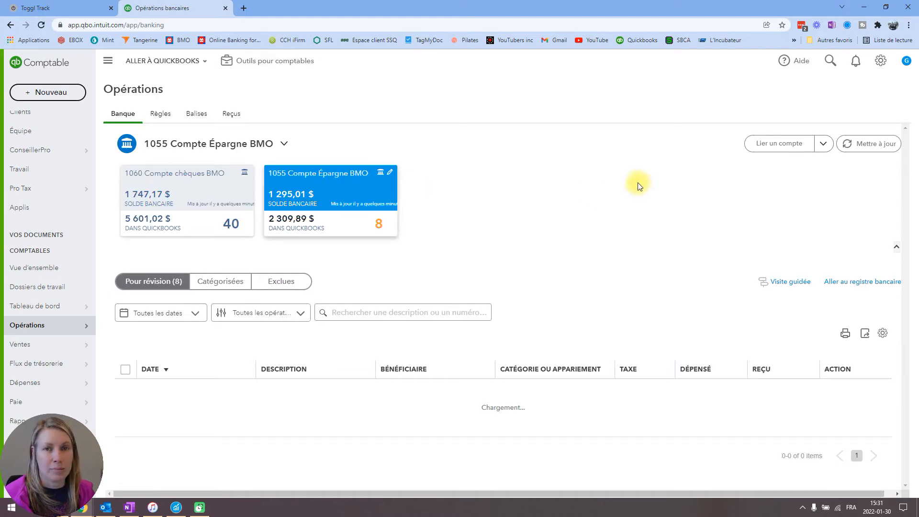
{"action": "scroll", "coordinate": [627, 180], "scroll_direction": "down", "scroll_amount": 2}
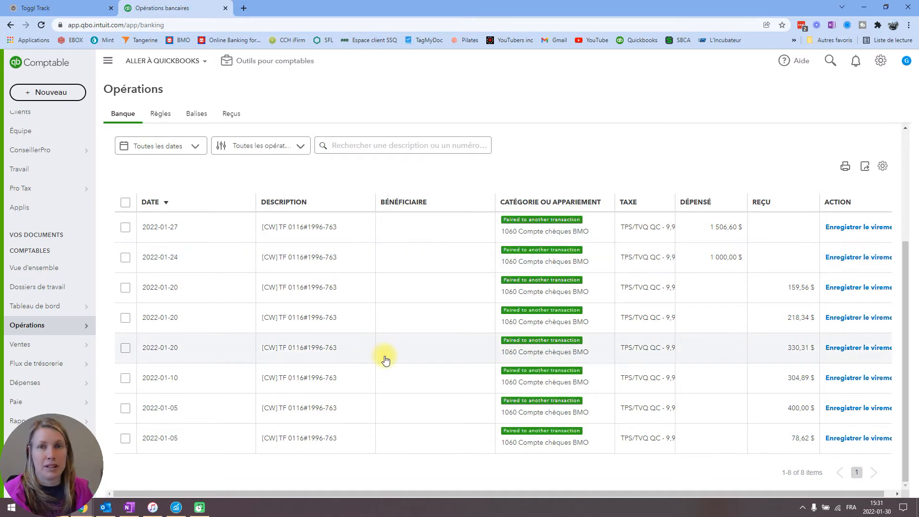
{"action": "left_click", "coordinate": [421, 439]}
{"action": "left_click", "coordinate": [287, 434]}
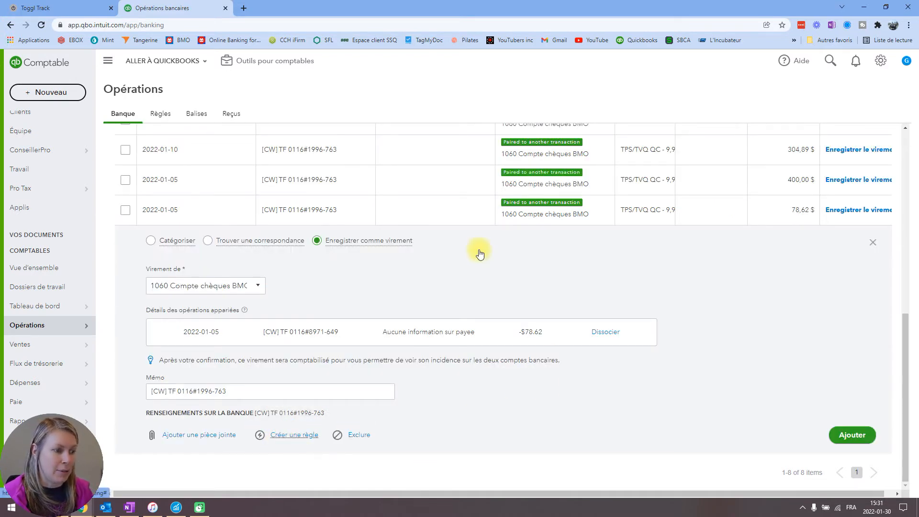
{"action": "type", "text": "Virements"}
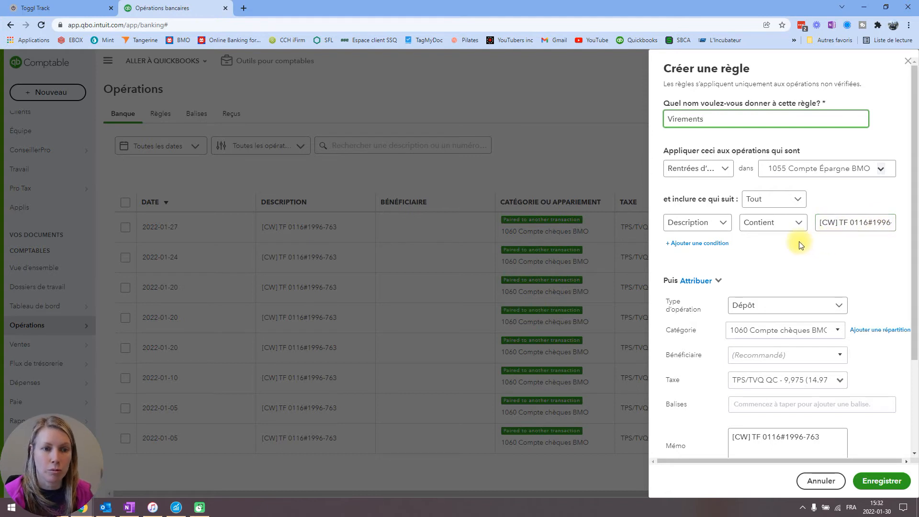
Set the rule's transaction type to Transfert and its account to 1060 Compte chèques BMO
{"action": "scroll", "coordinate": [797, 242], "scroll_direction": "down", "scroll_amount": 2}
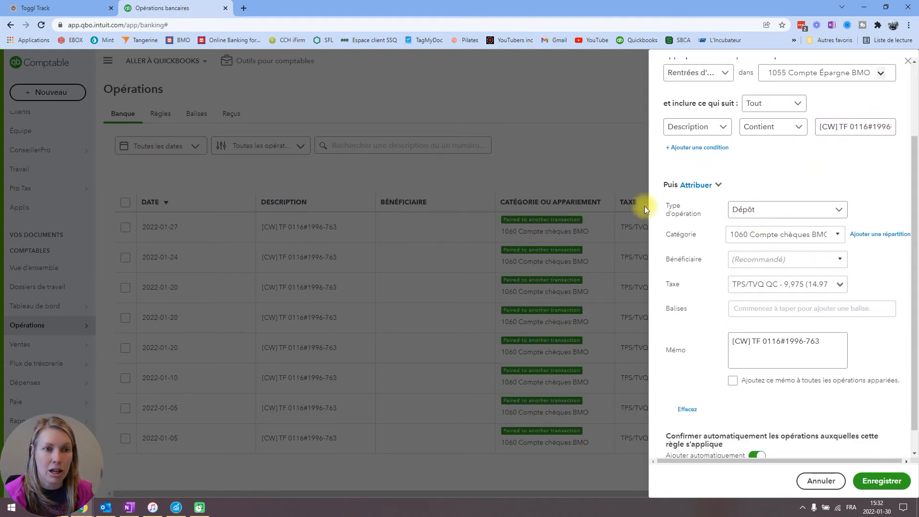
{"action": "left_click", "coordinate": [804, 211]}
{"action": "left_click", "coordinate": [759, 249]}
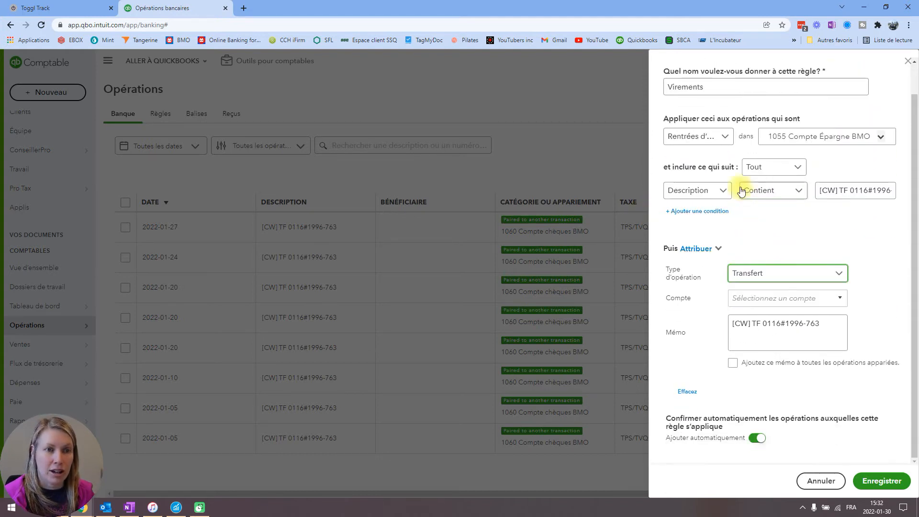
{"action": "left_click", "coordinate": [840, 301]}
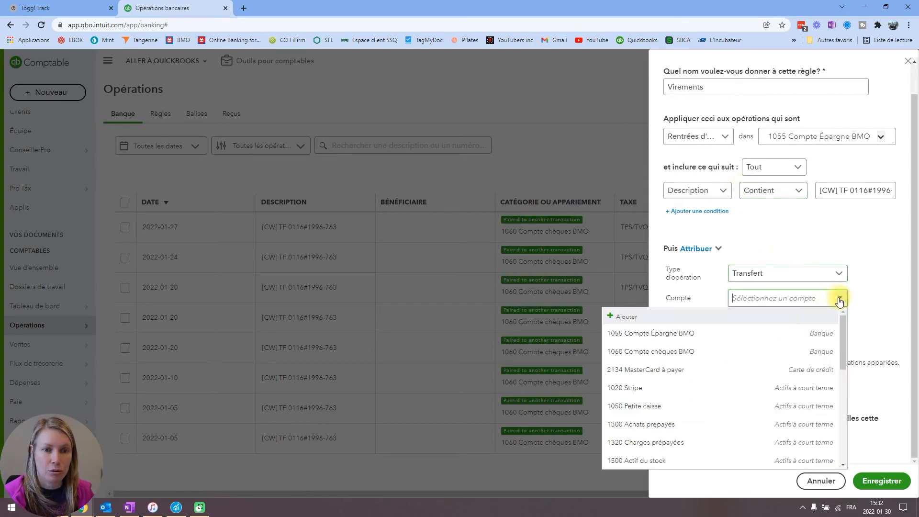
{"action": "left_click", "coordinate": [662, 356]}
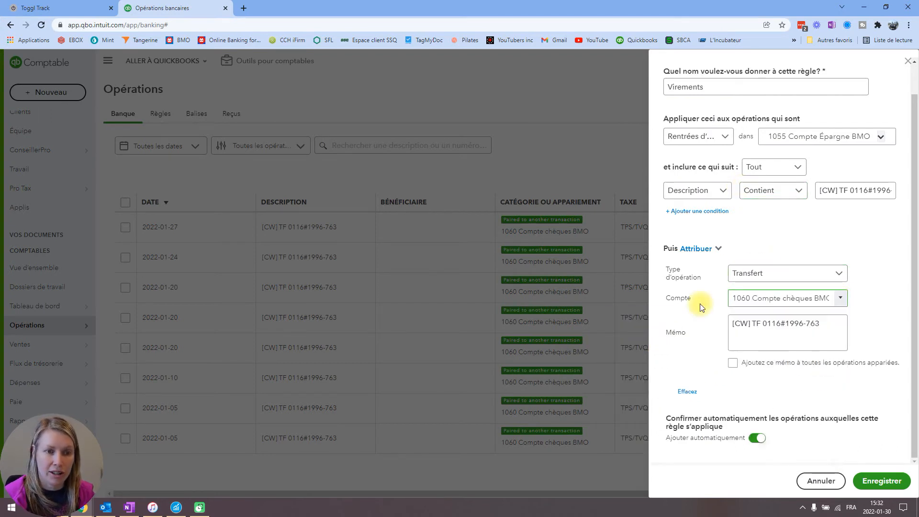
Replace the rule's memo with "virement" and have it added to all matched transactions
{"action": "left_click_drag", "start_coordinate": [733, 323], "coordinate": [825, 337]}
{"action": "type", "text": "virement"}
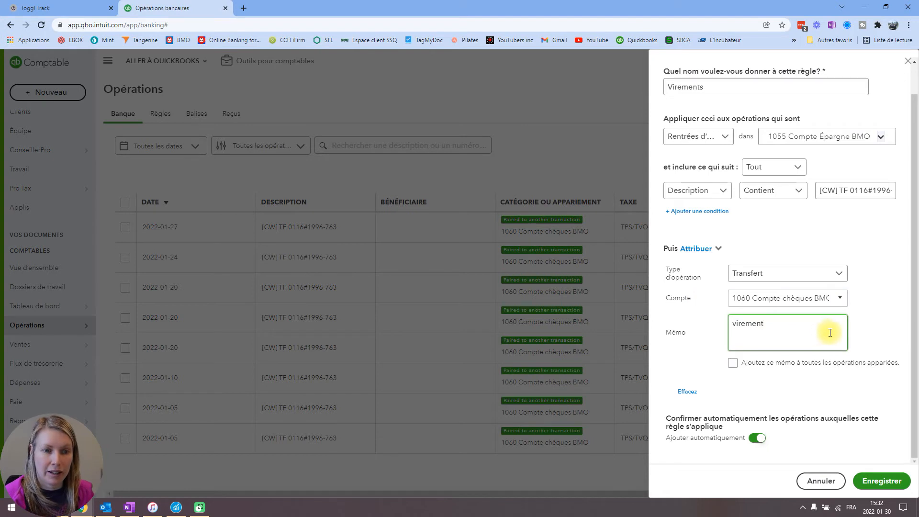
{"action": "left_click", "coordinate": [733, 363]}
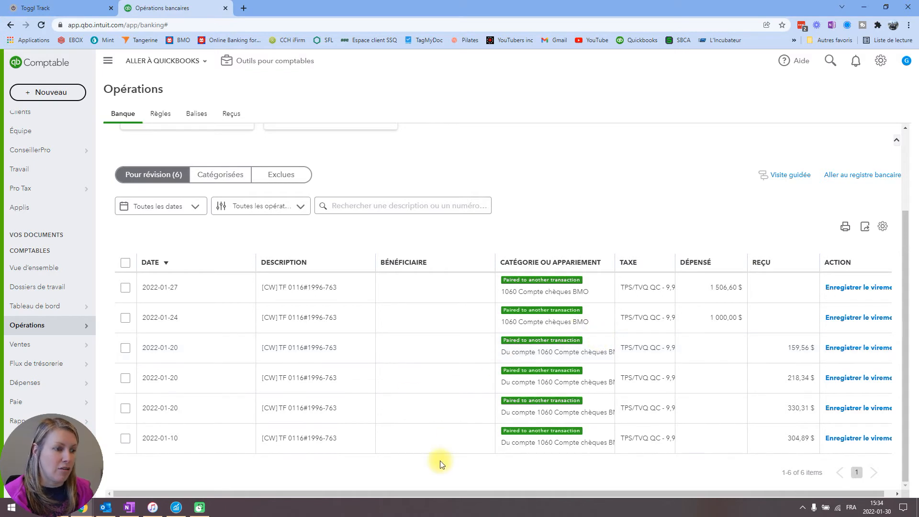
Examine the details of the 304,89 $ transfer dated 2022-01-10 and open the Virements rule for editing
{"action": "left_click", "coordinate": [421, 437]}
{"action": "scroll", "coordinate": [463, 345], "scroll_direction": "down", "scroll_amount": 3}
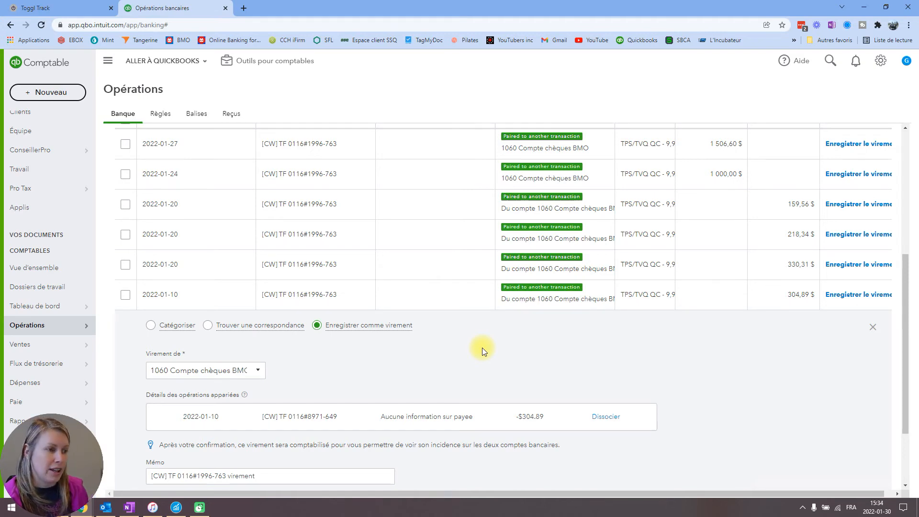
{"action": "left_click", "coordinate": [160, 114]}
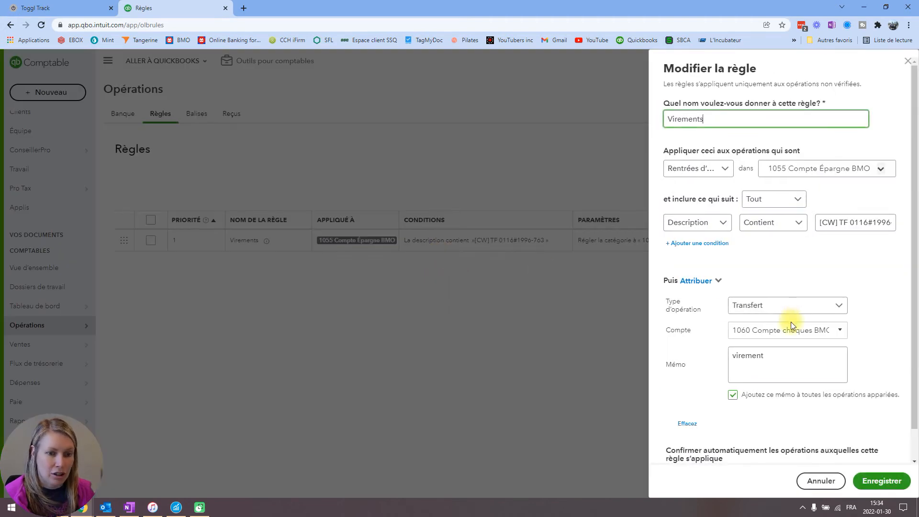
Enable automatic adding of matching transactions in the Virements rule and save the rule
{"action": "scroll", "coordinate": [791, 321], "scroll_direction": "down", "scroll_amount": 1}
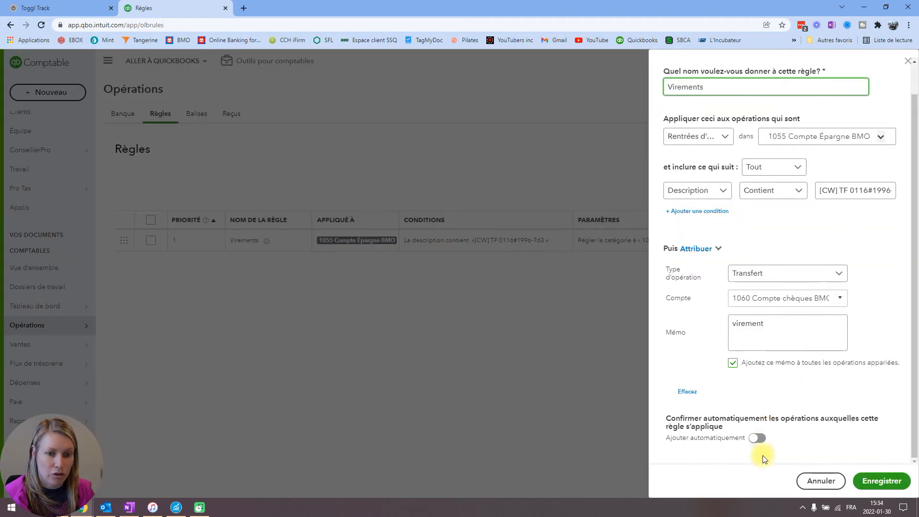
{"action": "left_click", "coordinate": [757, 439]}
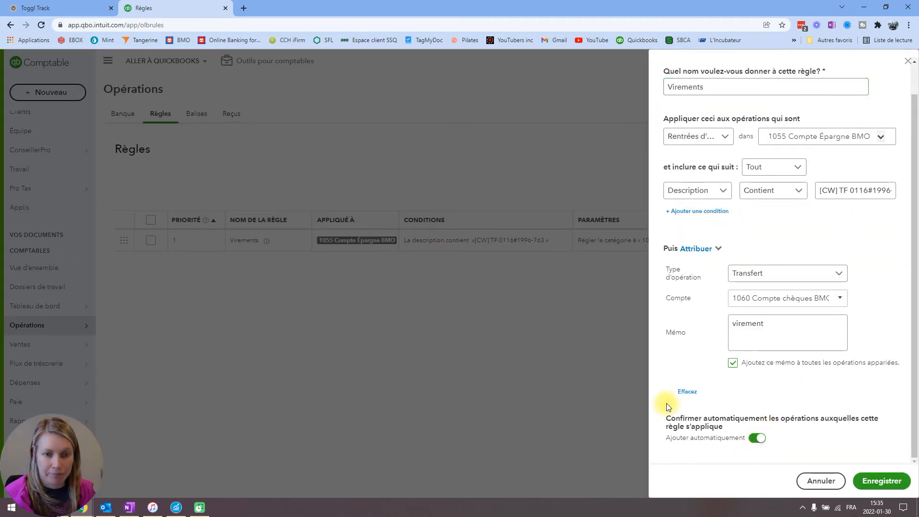
{"action": "left_click", "coordinate": [880, 480]}
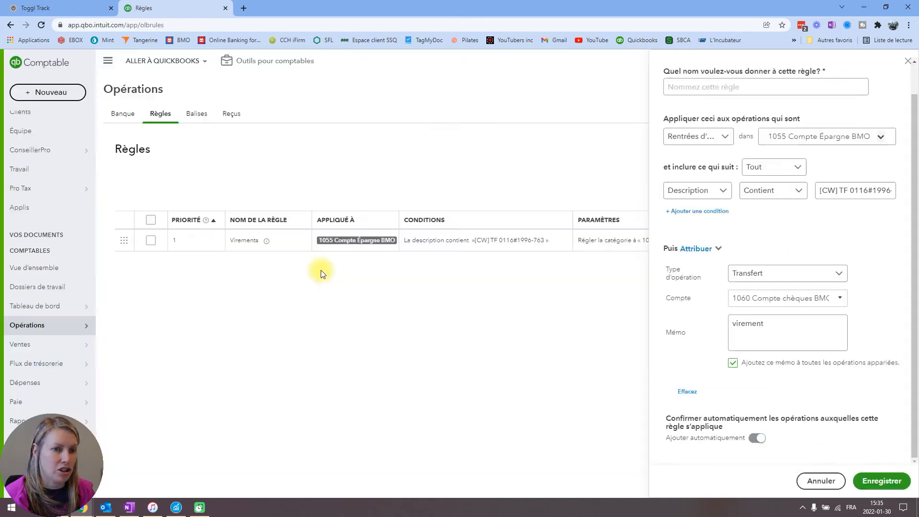
Review the categorized bank transactions of 1055 Compte Épargne BMO to check how the Virements rule was applied
{"action": "left_click", "coordinate": [129, 114]}
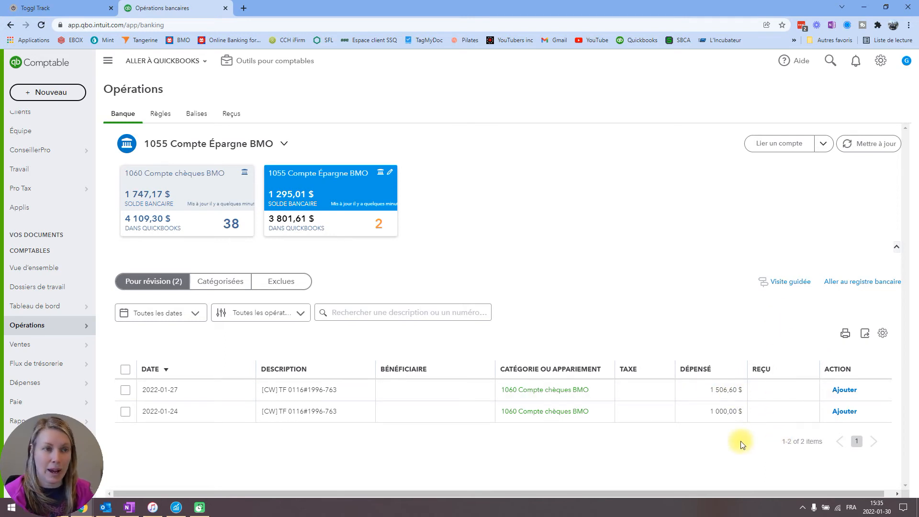
{"action": "left_click", "coordinate": [223, 283]}
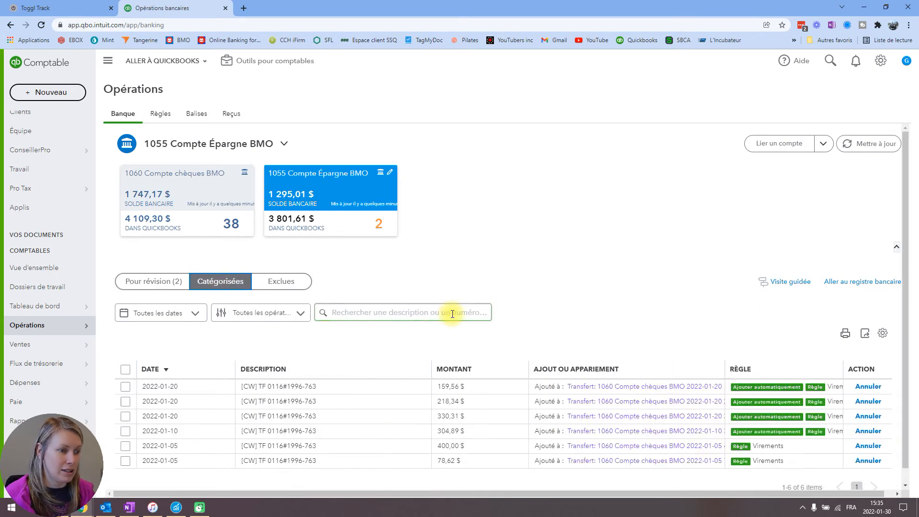
Save an automatically adding "Virement sortant" rule for money-out transactions in 1055 Compte Épargne BMO, with type Transfert, account 1060 Compte chèques BMO and memo "virement"
{"action": "scroll", "coordinate": [452, 315], "scroll_direction": "down", "scroll_amount": 2}
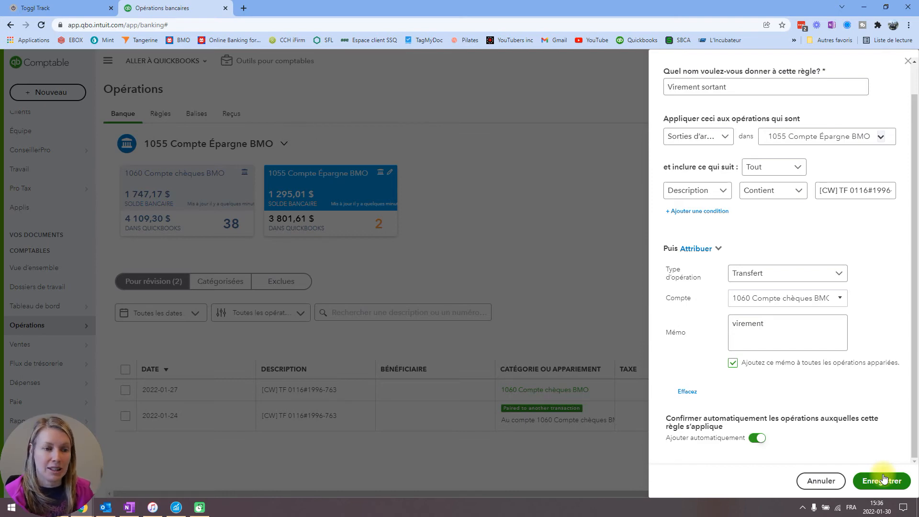
{"action": "left_click", "coordinate": [882, 481]}
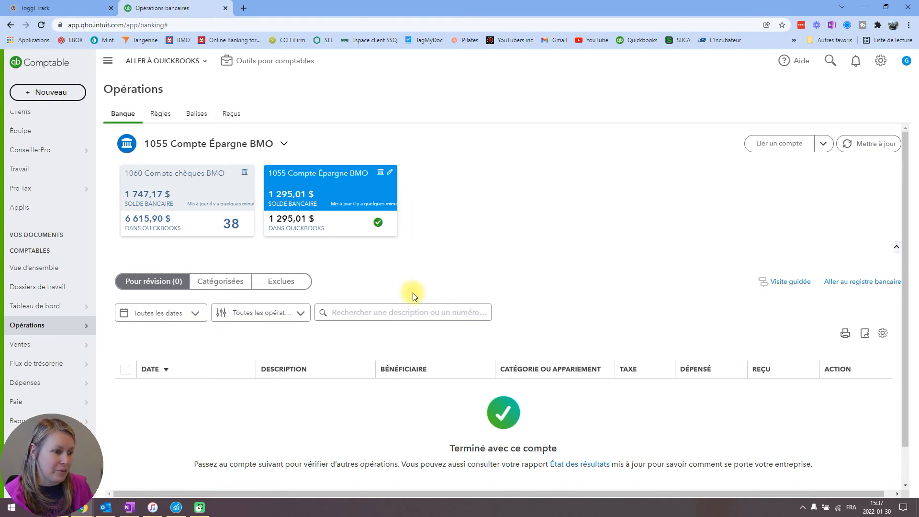
Open the receipts page to view the options for uploading or e-mailing receipts
{"action": "left_click", "coordinate": [232, 115]}
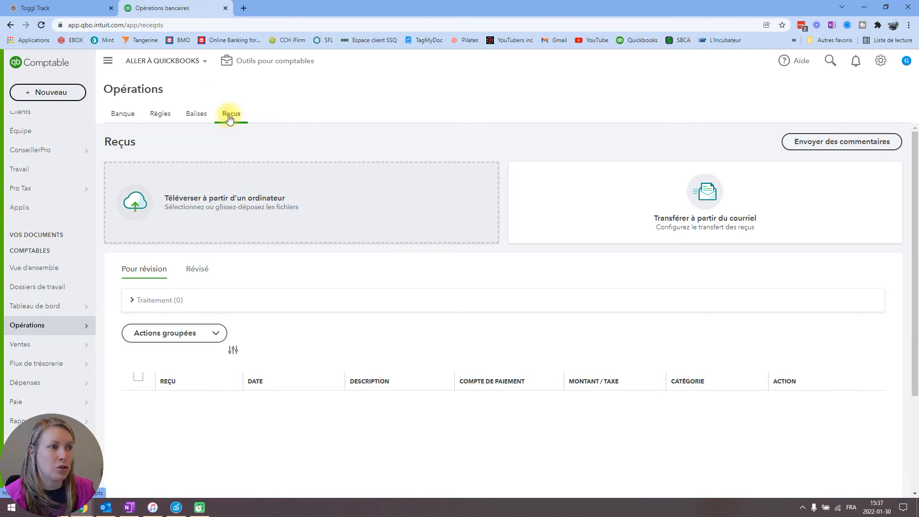